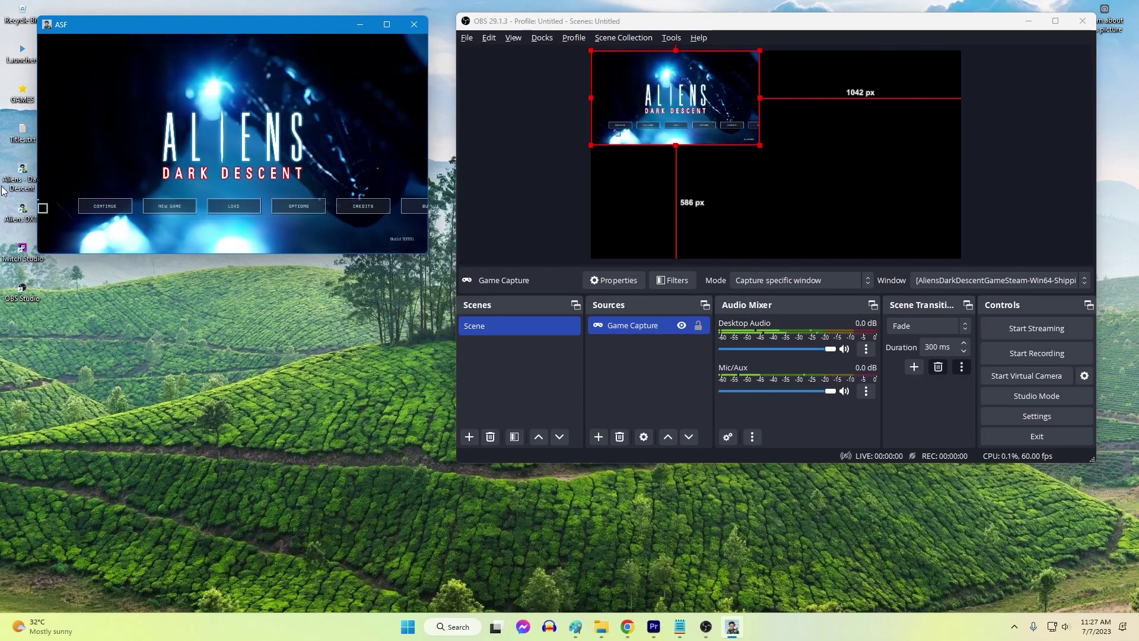
- Resume the game from the last save, then slightly enlarge the game window beside OBS
{"action": "left_click", "coordinate": [105, 205]}
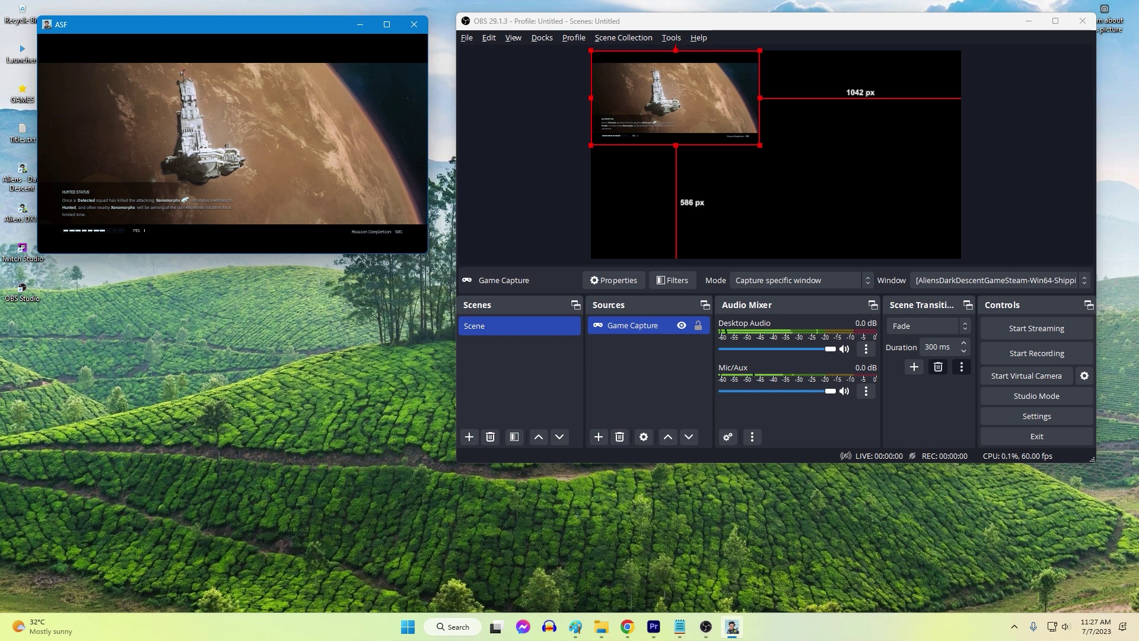
{"action": "left_click", "coordinate": [466, 157]}
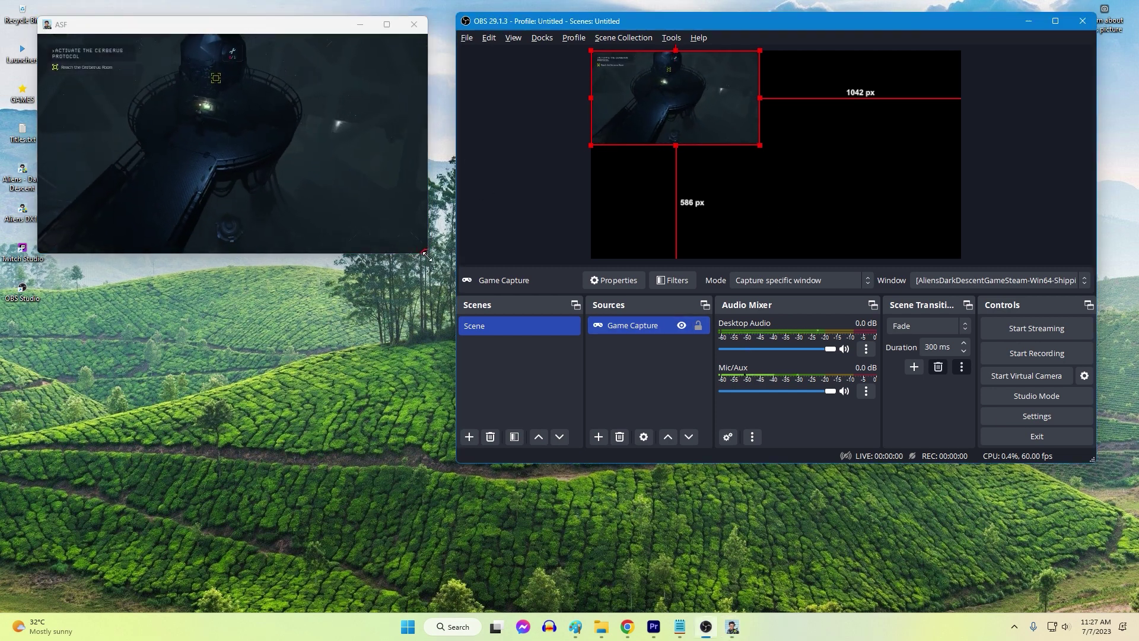
{"action": "left_click_drag", "start_coordinate": [431, 257], "coordinate": [461, 288]}
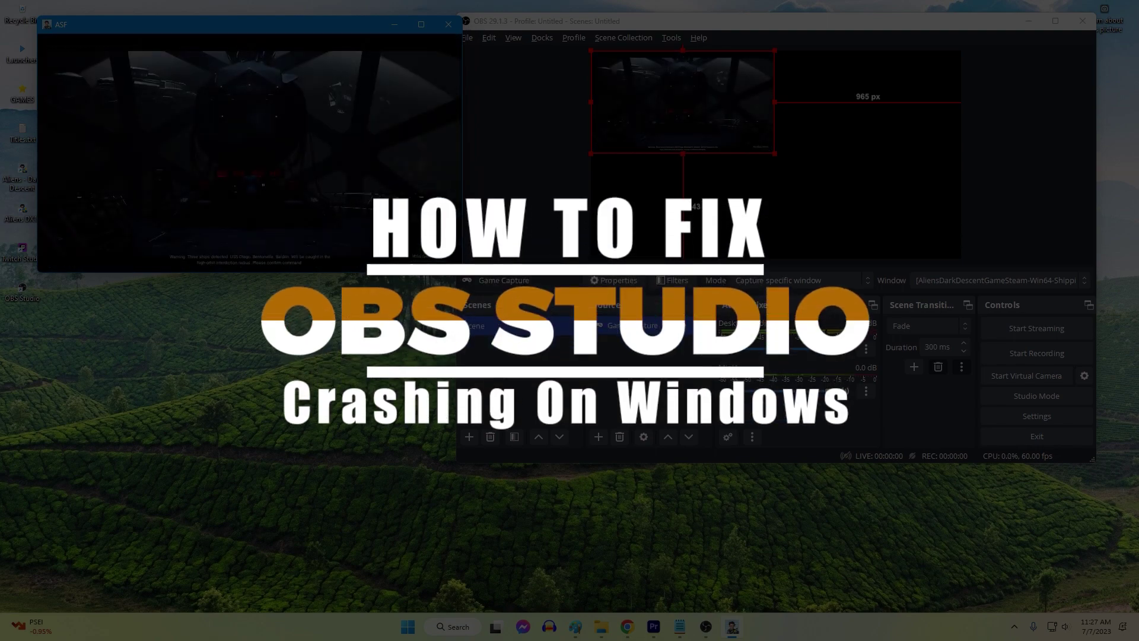
- Open OBS Settings from the File menu, move it lower left, and scroll the General page
{"action": "left_click", "coordinate": [579, 214]}
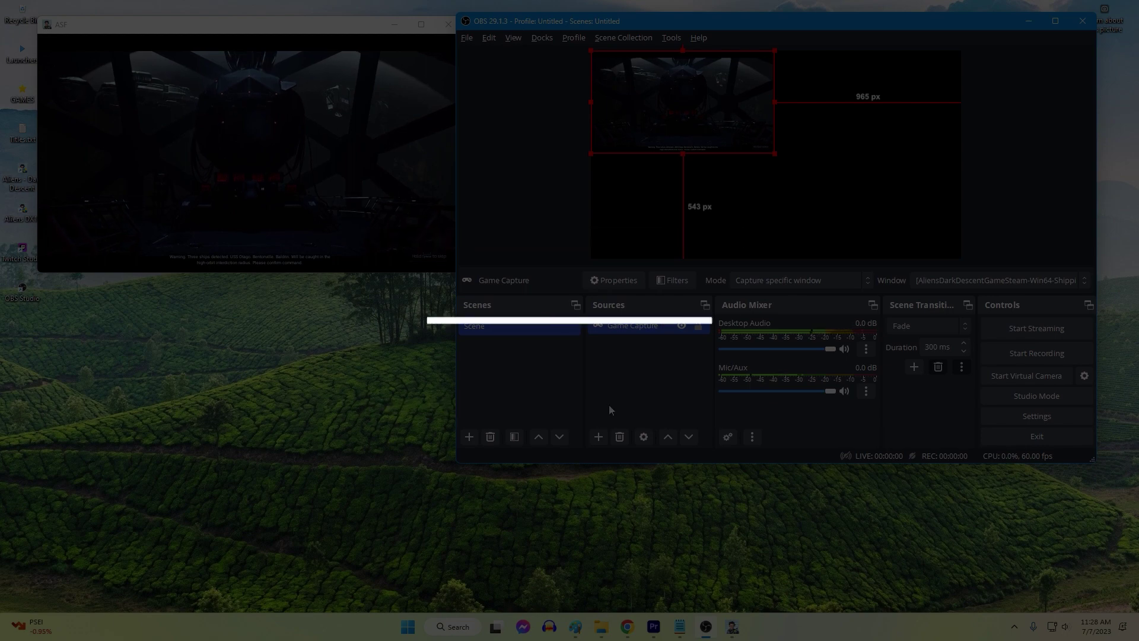
{"action": "left_click", "coordinate": [467, 37]}
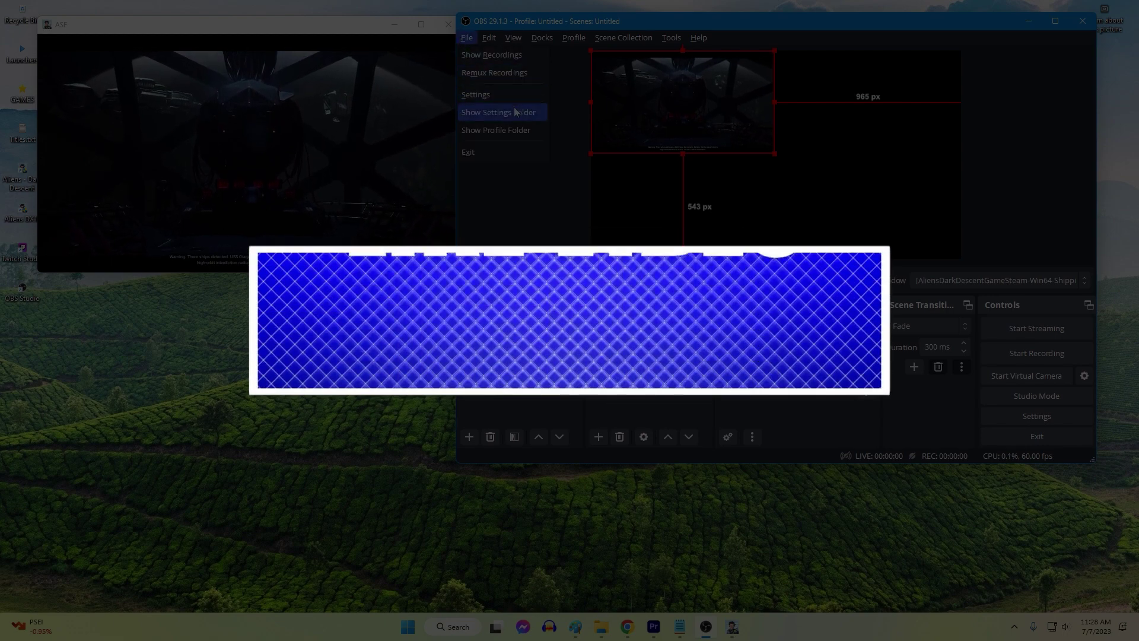
{"action": "left_click", "coordinate": [1036, 416]}
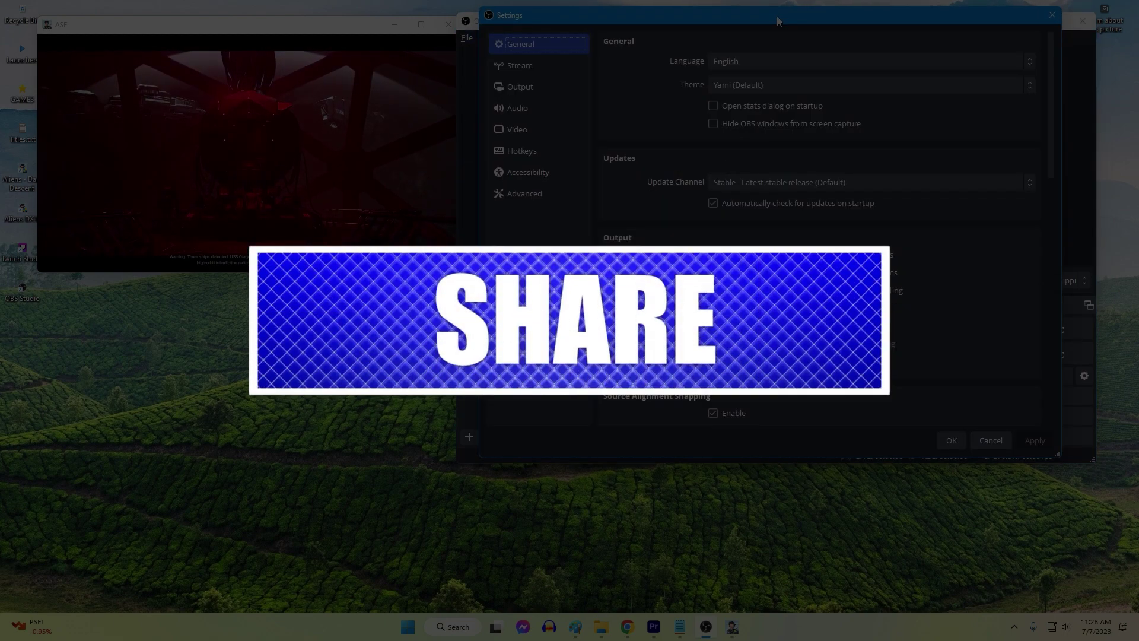
{"action": "left_click_drag", "start_coordinate": [777, 16], "coordinate": [387, 159]}
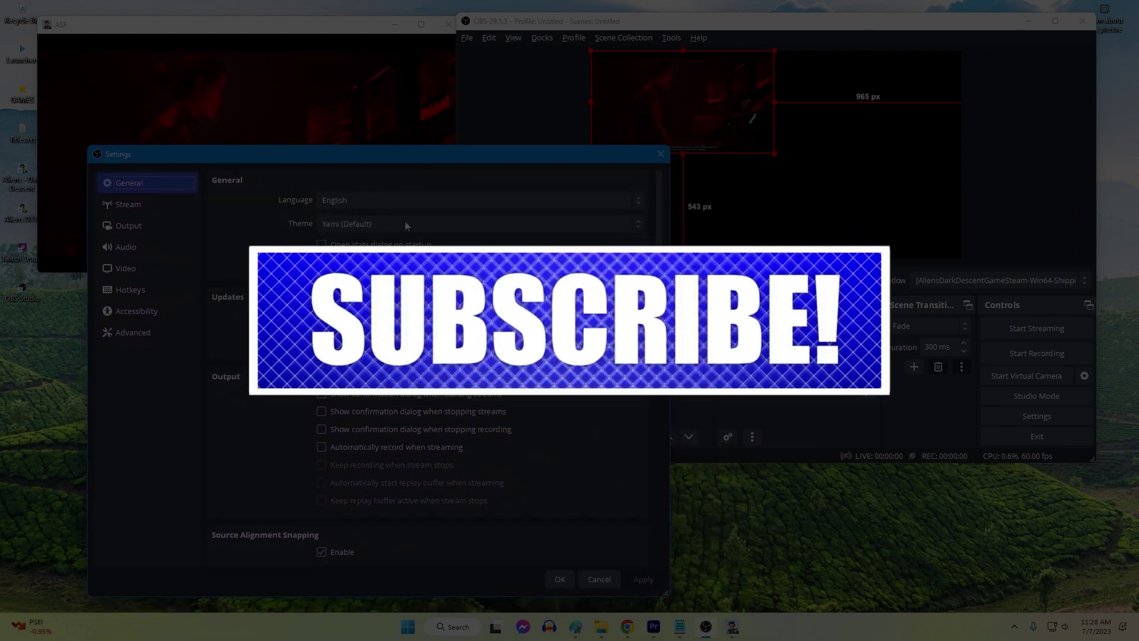
{"action": "scroll", "coordinate": [415, 400], "scroll_direction": "down", "scroll_amount": 5}
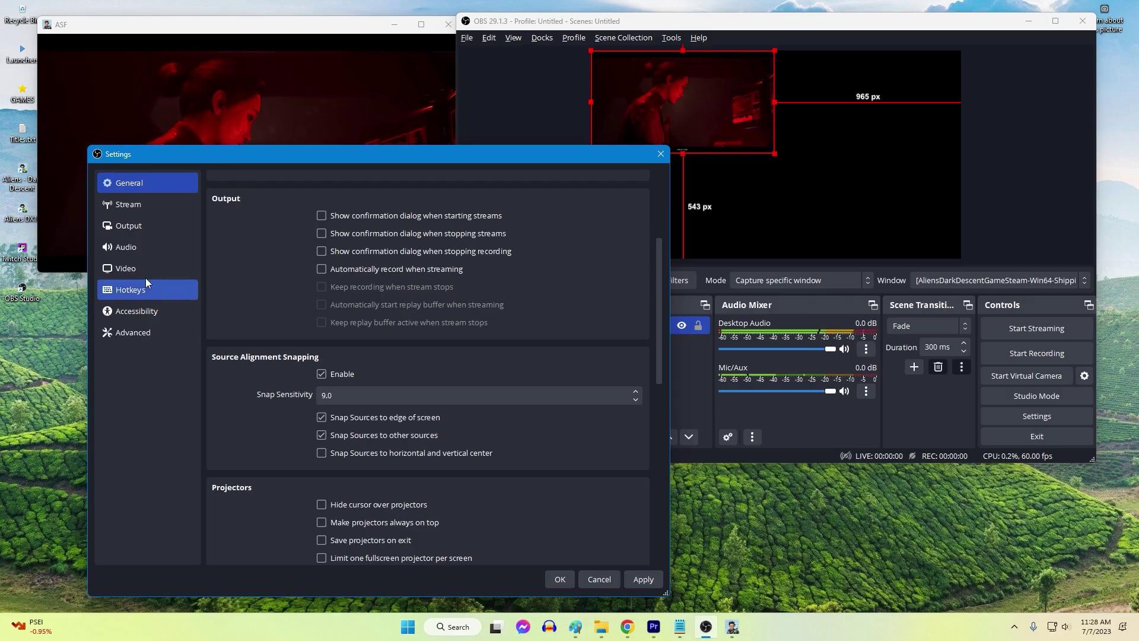
- Cancel Settings without saving changes, then toggle Studio Mode on and back off
{"action": "left_click", "coordinate": [598, 578]}
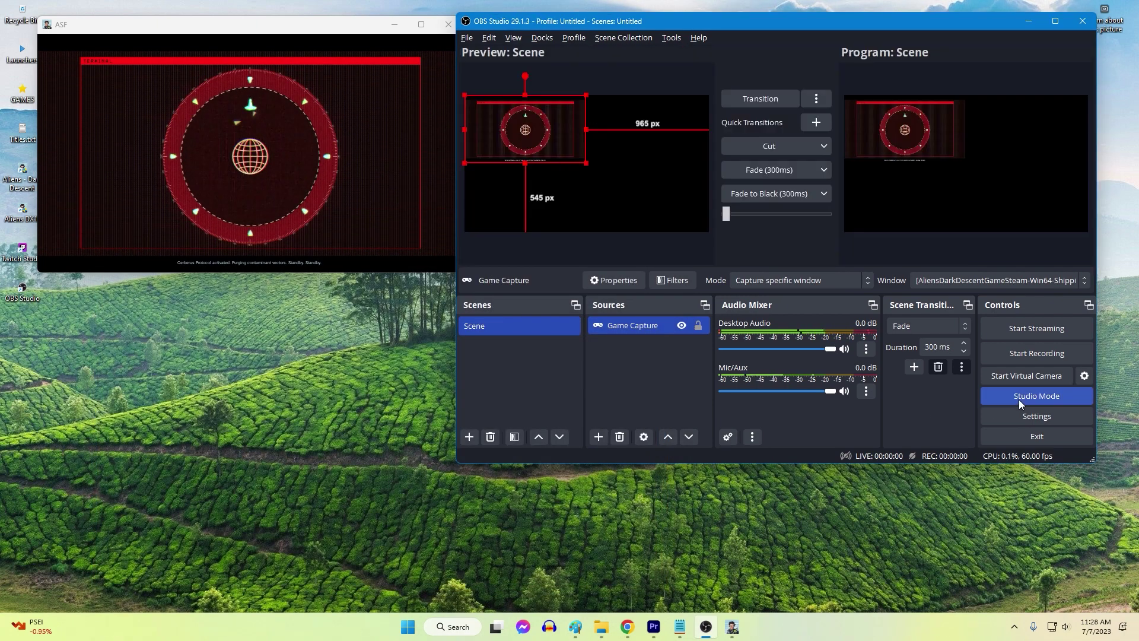
{"action": "left_click", "coordinate": [1019, 400]}
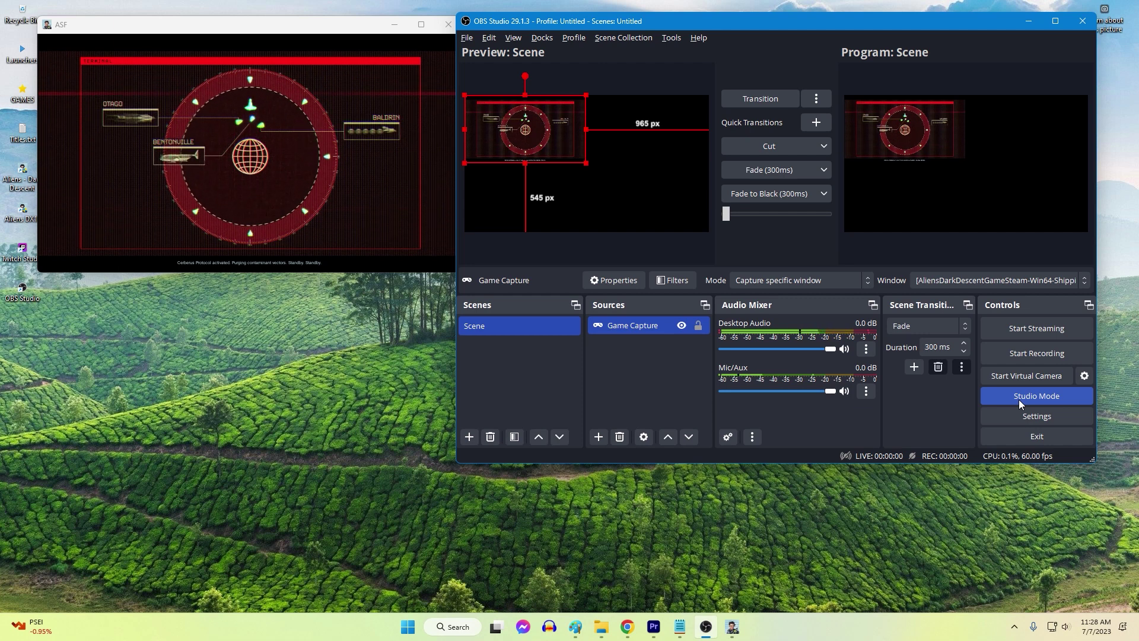
{"action": "left_click", "coordinate": [1019, 400]}
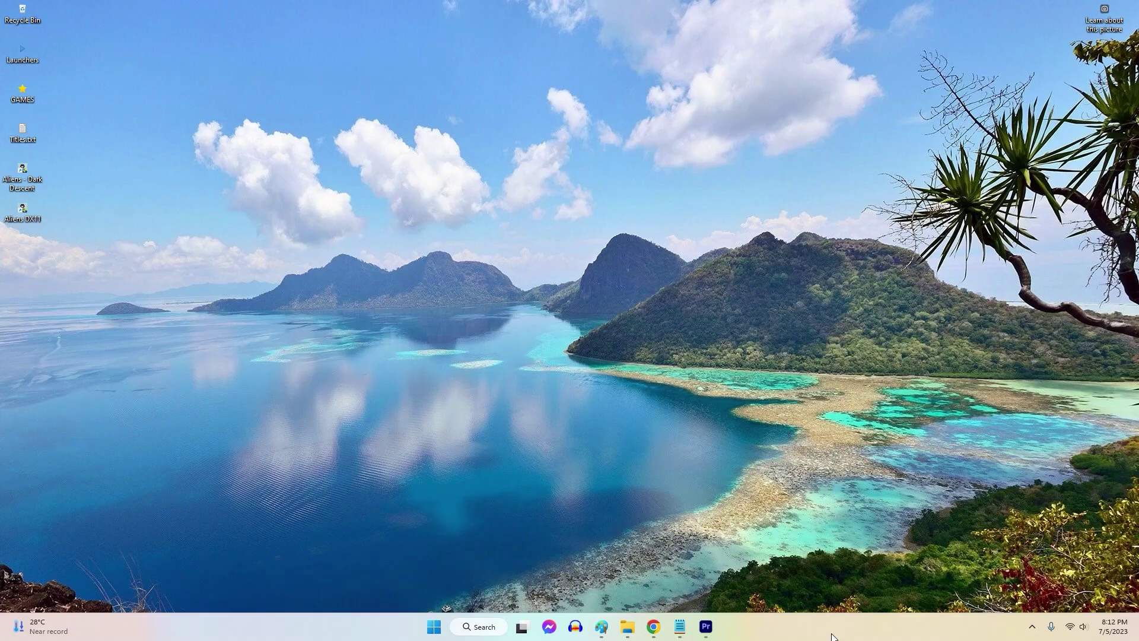
- End the Google Chrome (18) process group in Task Manager
{"action": "right_click", "coordinate": [832, 636]}
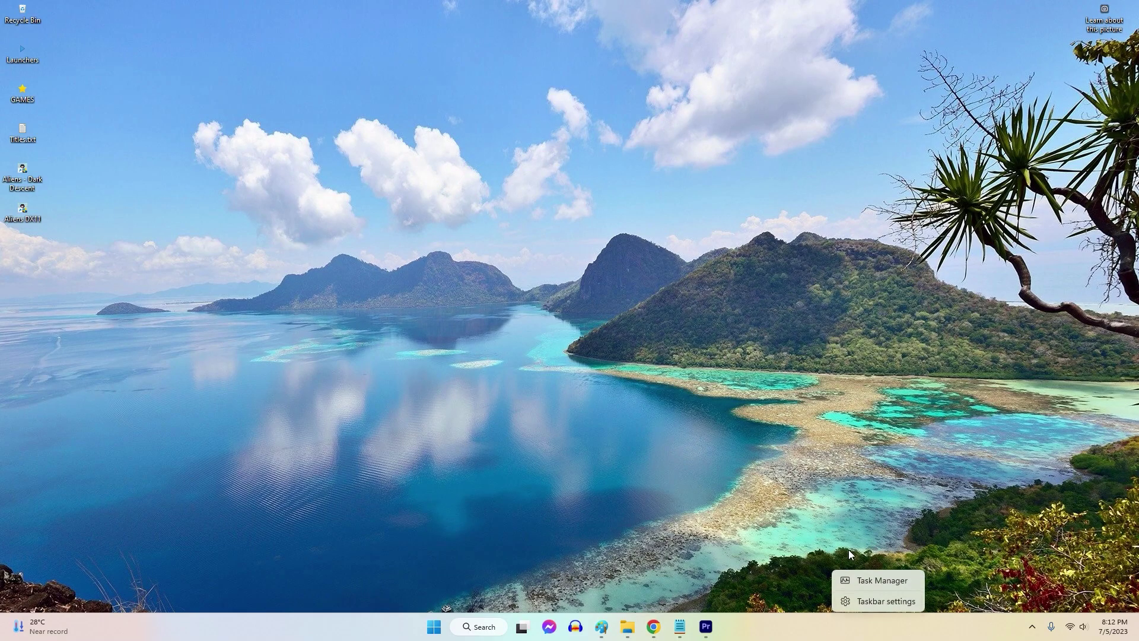
{"action": "left_click", "coordinate": [864, 582]}
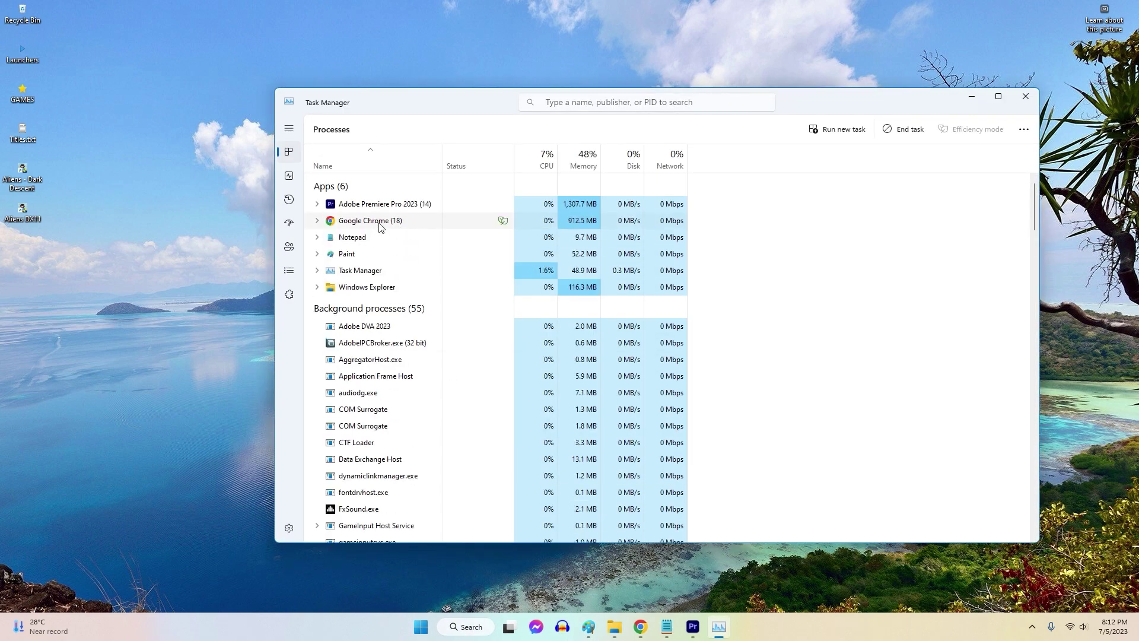
{"action": "left_click", "coordinate": [324, 226]}
{"action": "left_click", "coordinate": [318, 221]}
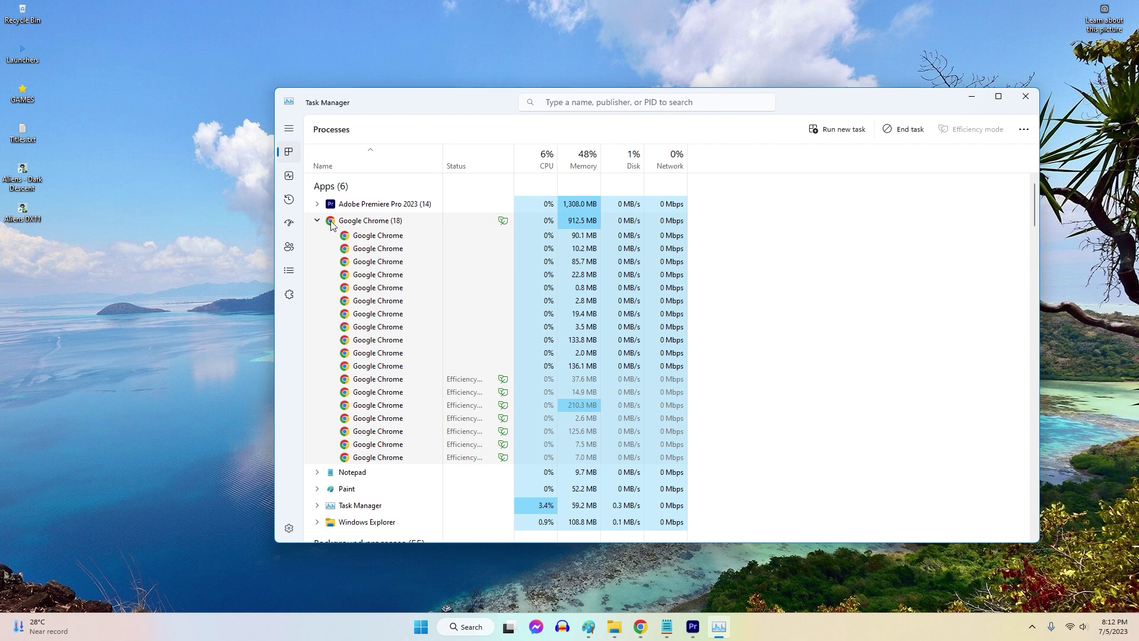
{"action": "right_click", "coordinate": [408, 230]}
{"action": "left_click", "coordinate": [498, 262]}
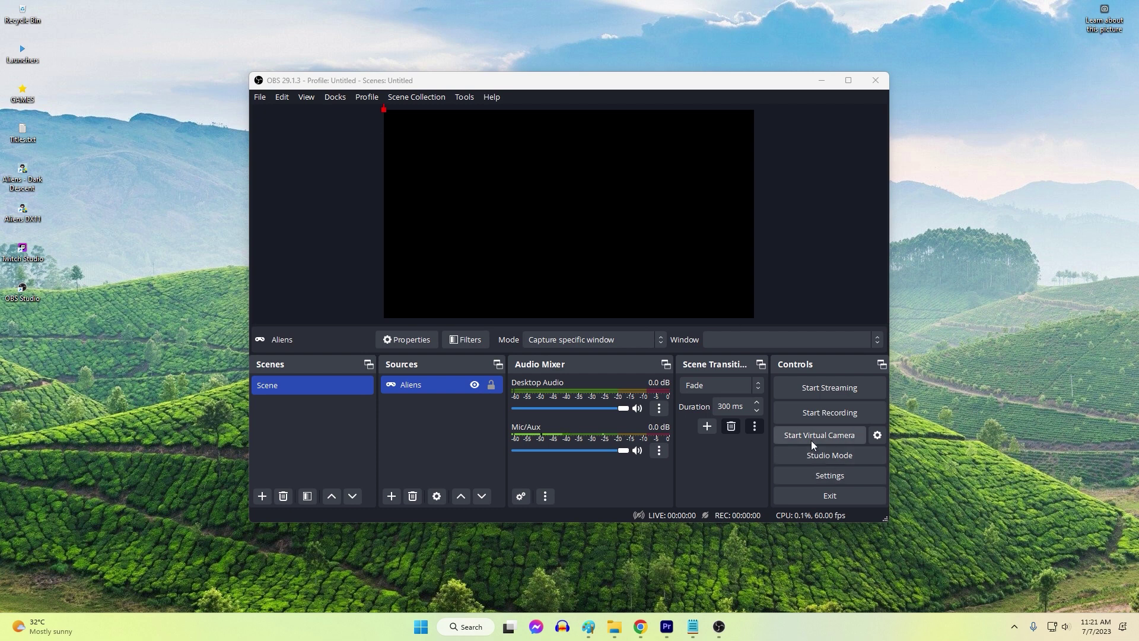
- Open OBS Settings and step through the Stream, Output, Audio and Video pages
{"action": "left_click", "coordinate": [824, 472]}
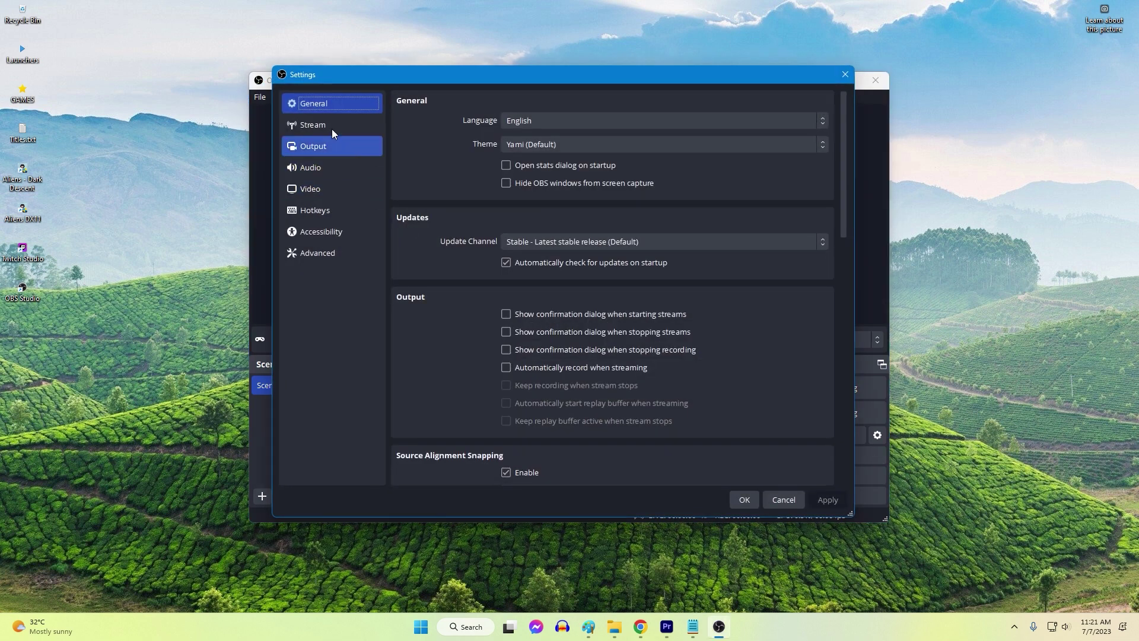
{"action": "left_click", "coordinate": [330, 125]}
{"action": "left_click", "coordinate": [323, 147]}
{"action": "left_click", "coordinate": [327, 168]}
{"action": "left_click", "coordinate": [330, 189]}
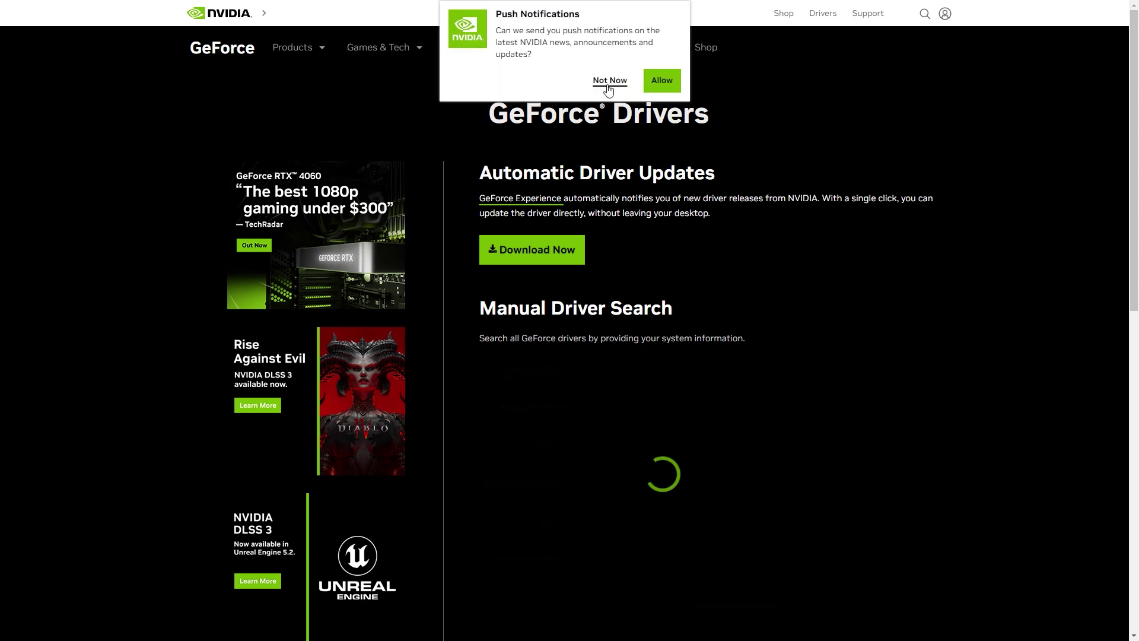
- Decline the push-notification prompt and scroll down to the NVIDIA driver search results
{"action": "left_click", "coordinate": [609, 83]}
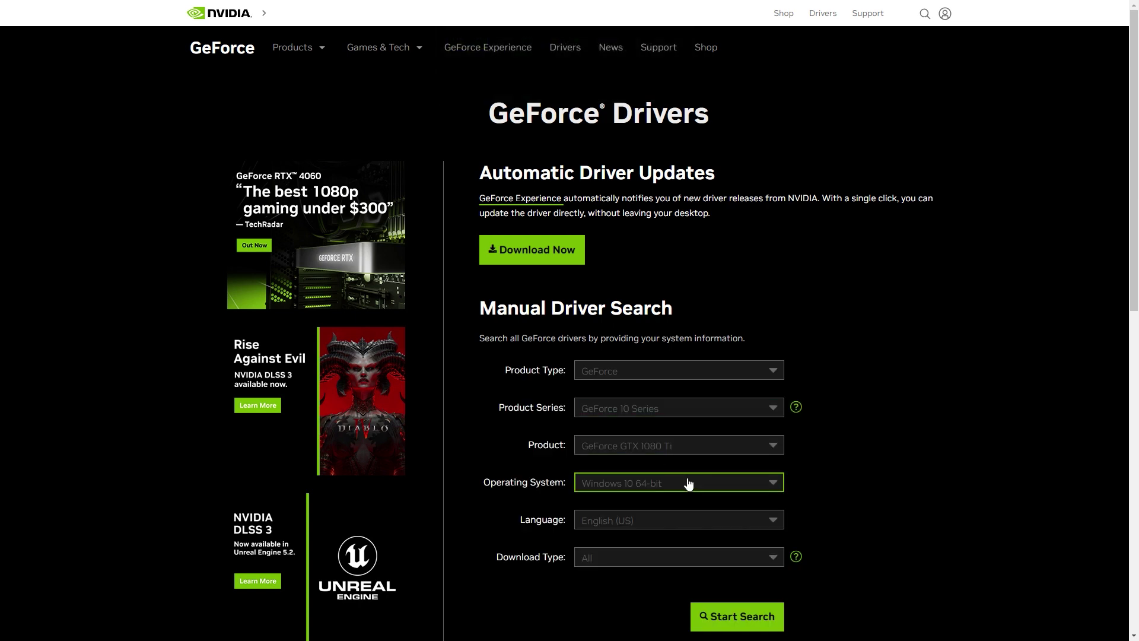
{"action": "scroll", "coordinate": [856, 554], "scroll_direction": "down", "scroll_amount": 3}
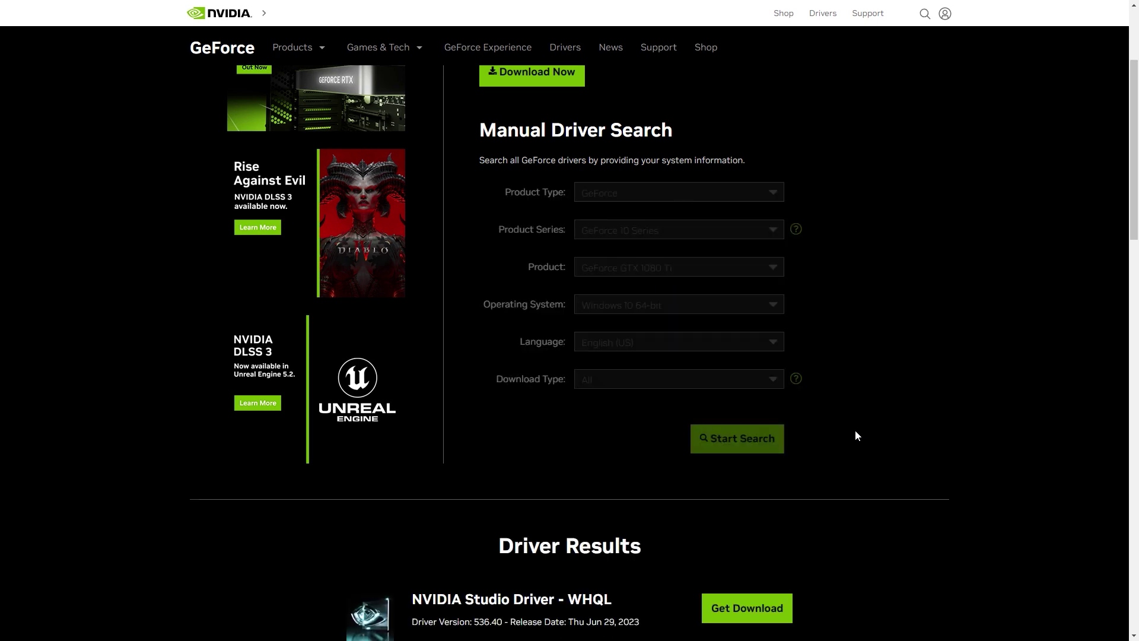
{"action": "scroll", "coordinate": [857, 433], "scroll_direction": "down", "scroll_amount": 5}
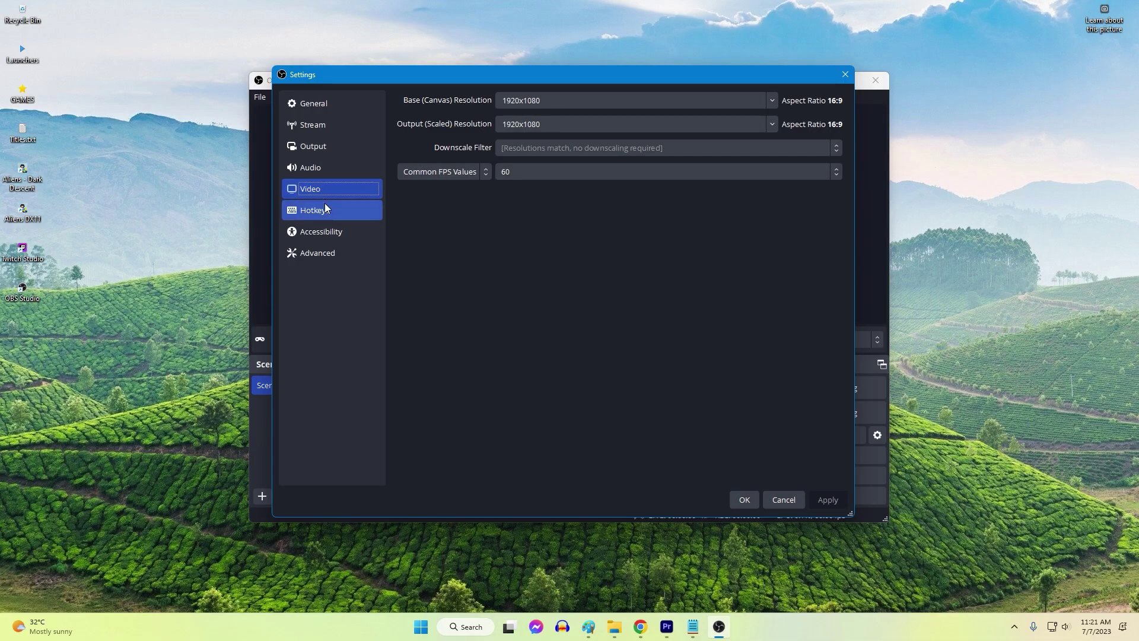
- Browse the Hotkeys and Accessibility settings pages, ending back on Hotkeys
{"action": "left_click", "coordinate": [325, 206]}
{"action": "left_click", "coordinate": [342, 234]}
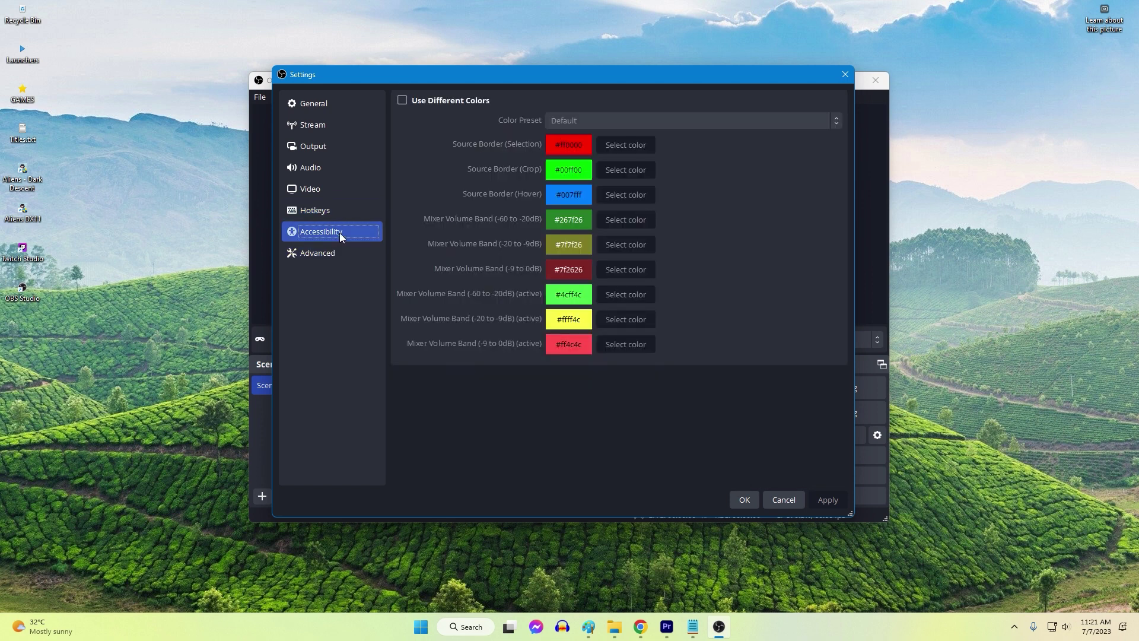
{"action": "left_click", "coordinate": [339, 215]}
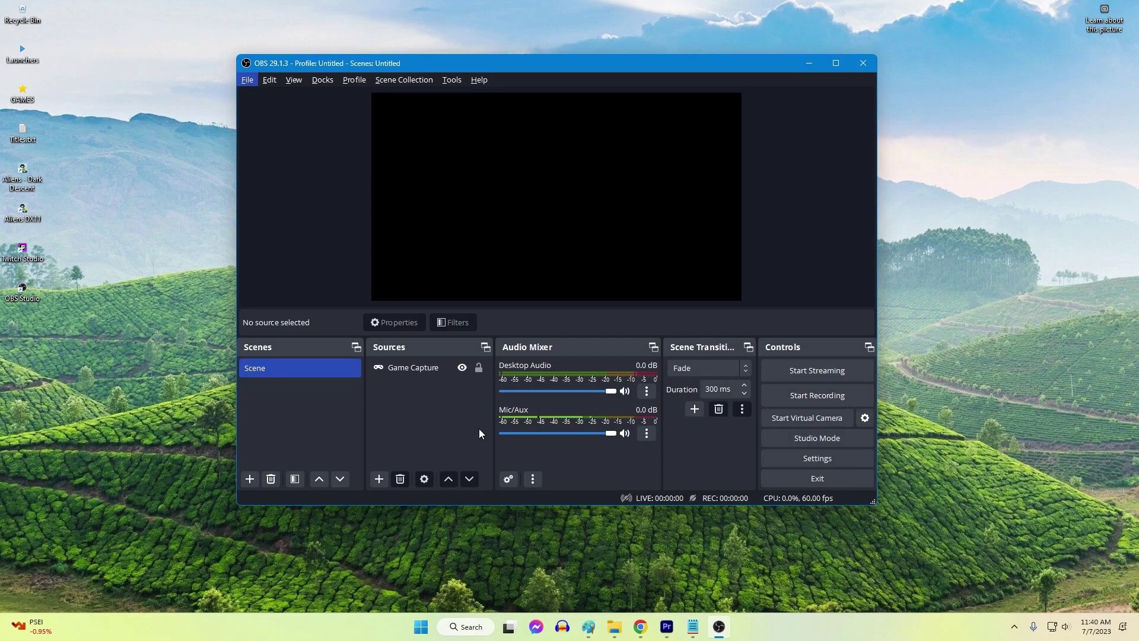
- Open the Output settings and switch Output Mode to Advanced, then back to Simple
{"action": "left_click", "coordinate": [248, 80]}
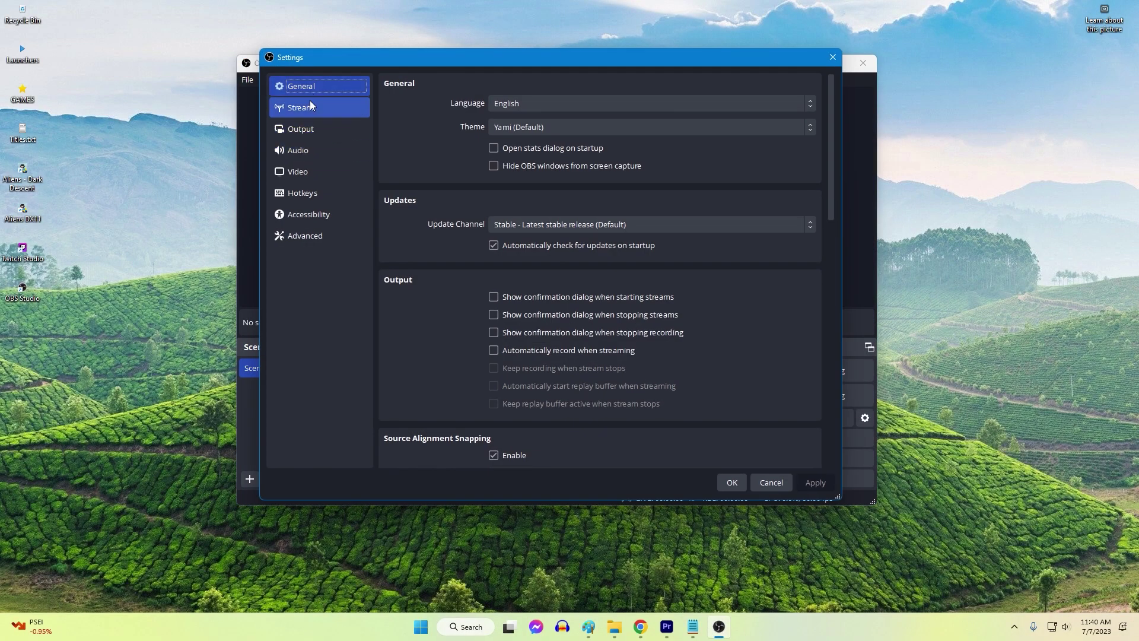
{"action": "left_click", "coordinate": [310, 107]}
{"action": "left_click", "coordinate": [310, 131]}
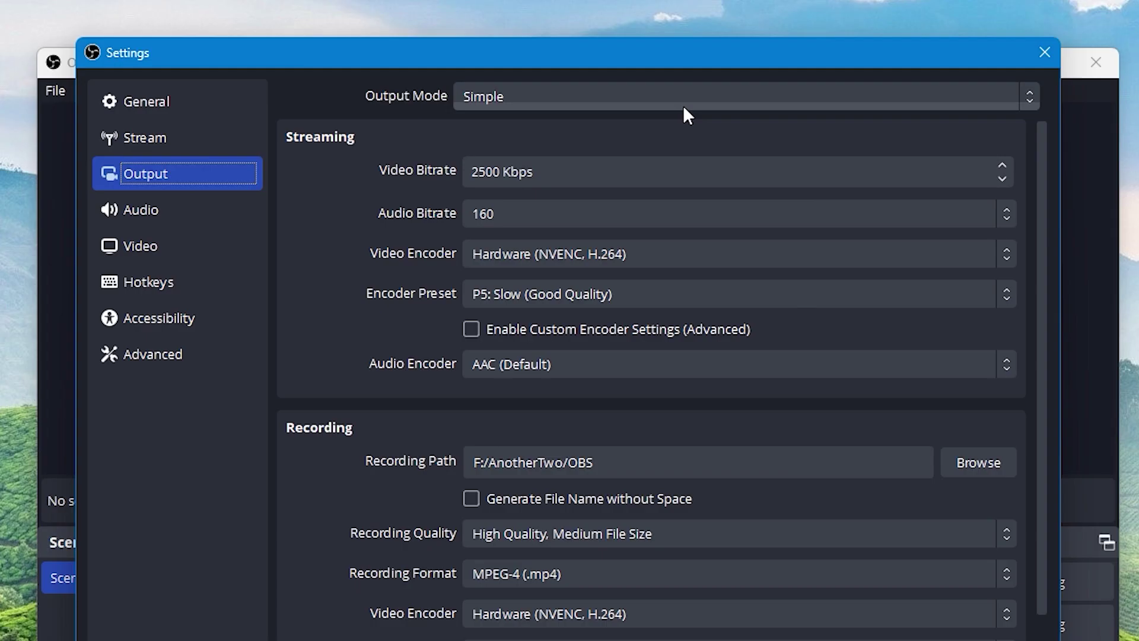
{"action": "left_click", "coordinate": [623, 83]}
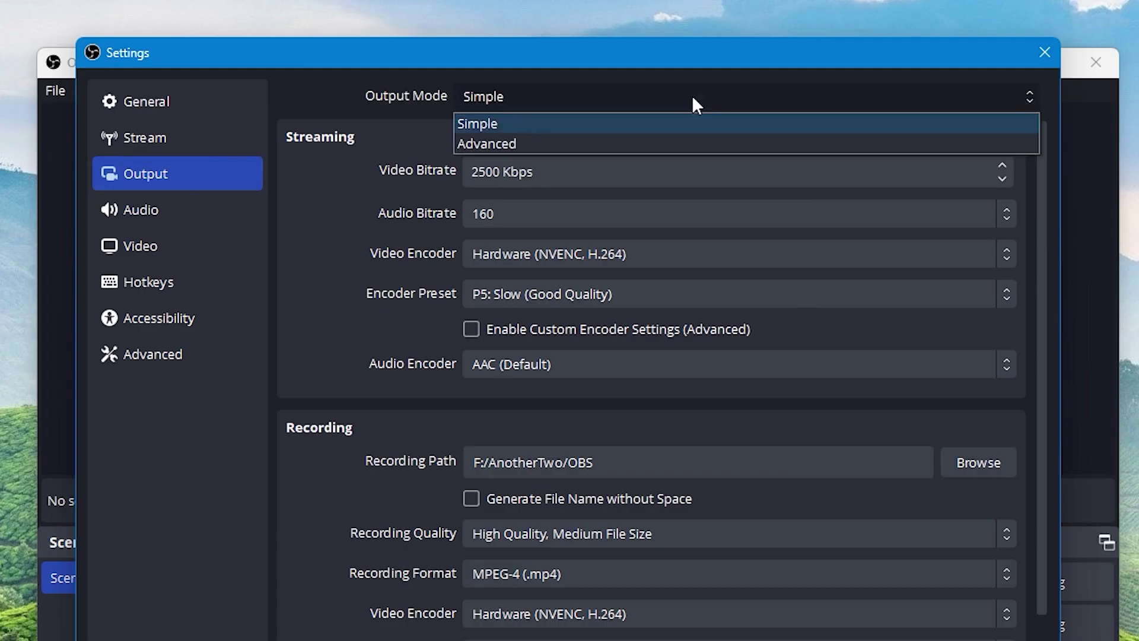
{"action": "left_click", "coordinate": [570, 111]}
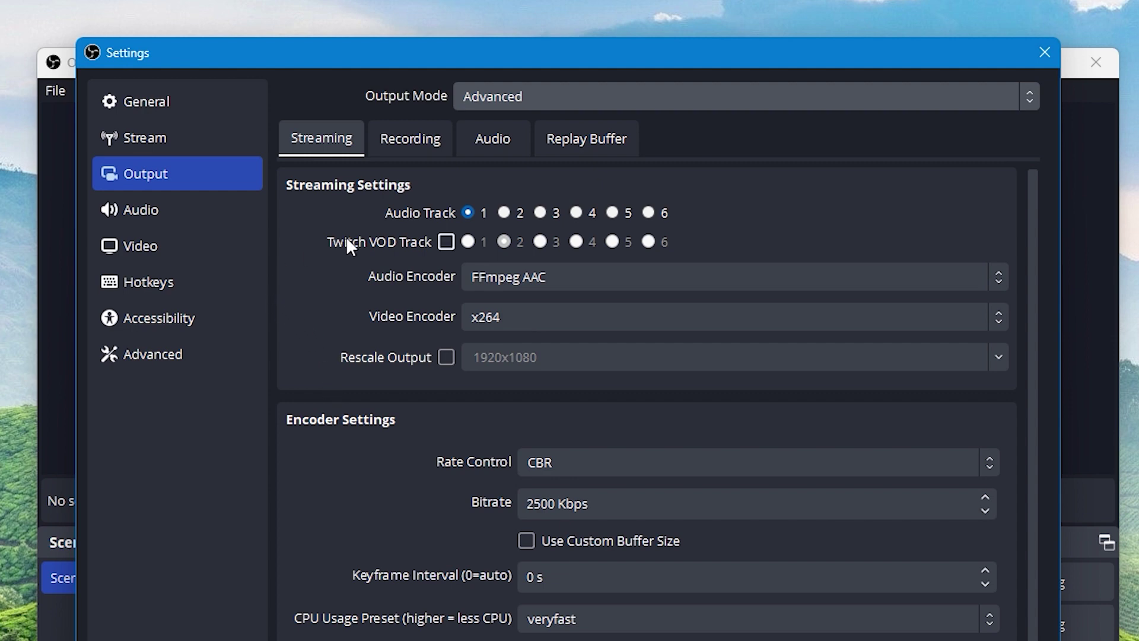
{"action": "left_click", "coordinate": [490, 106]}
{"action": "left_click", "coordinate": [504, 125]}
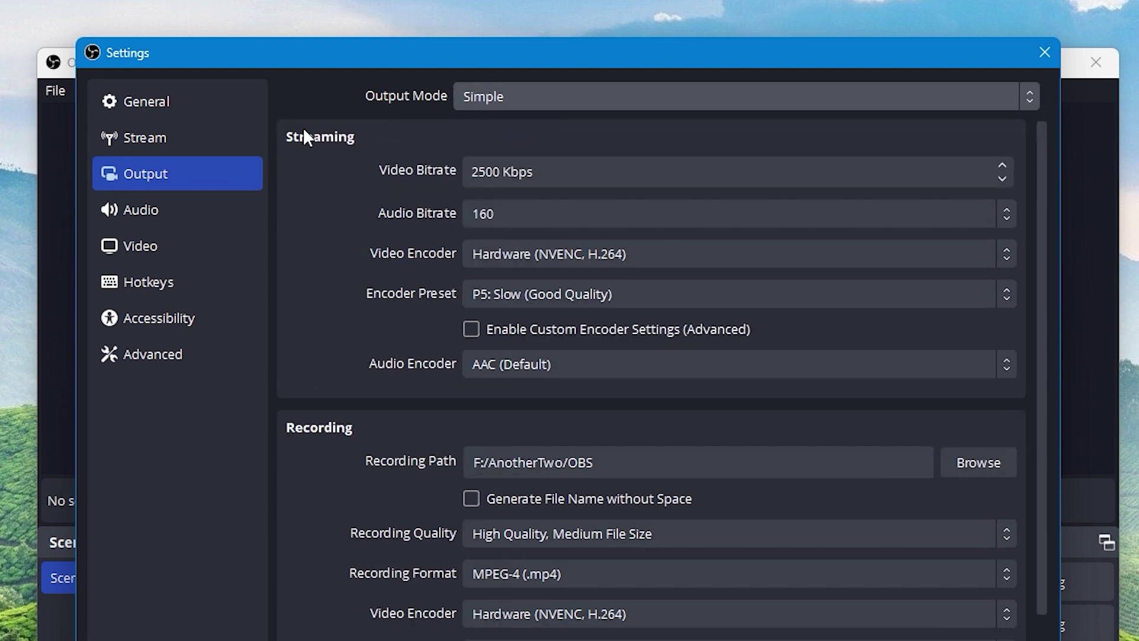
- Keep 160 audio bitrate, NVENC H.264 encoder, P5: Slow preset and AAC audio encoder
{"action": "left_click", "coordinate": [789, 171]}
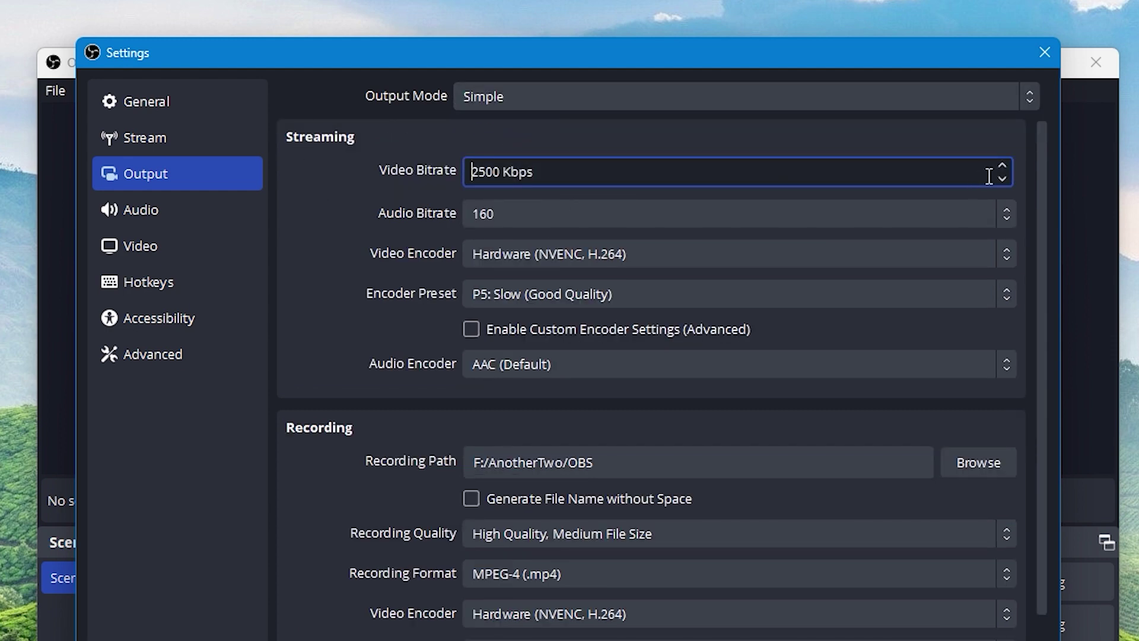
{"action": "left_click", "coordinate": [617, 228]}
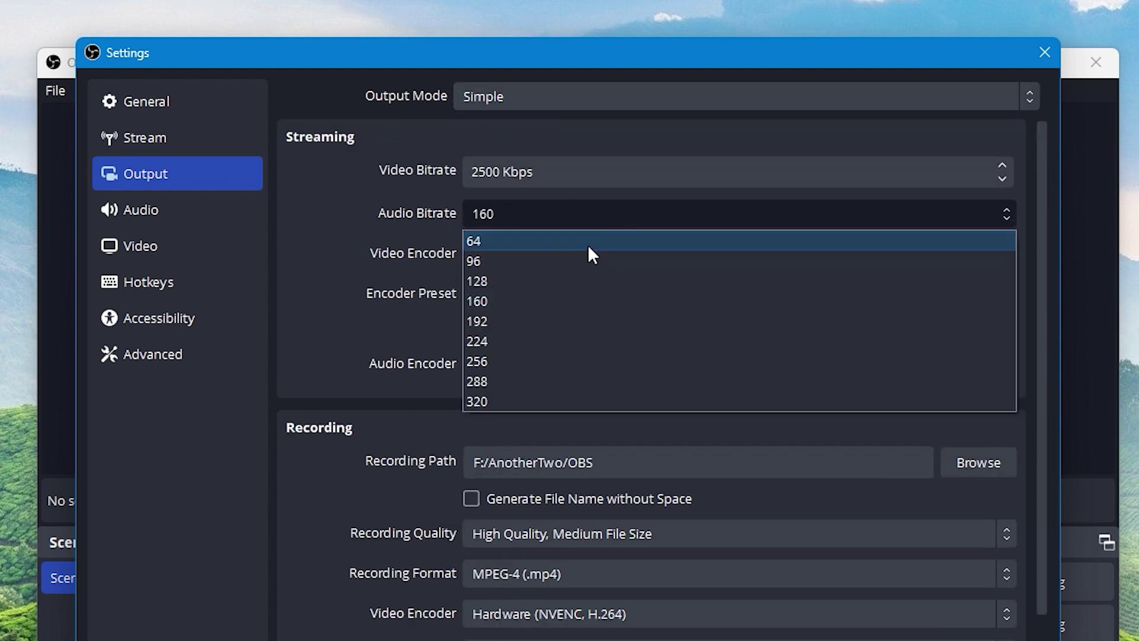
{"action": "left_click", "coordinate": [547, 302]}
{"action": "left_click", "coordinate": [528, 255]}
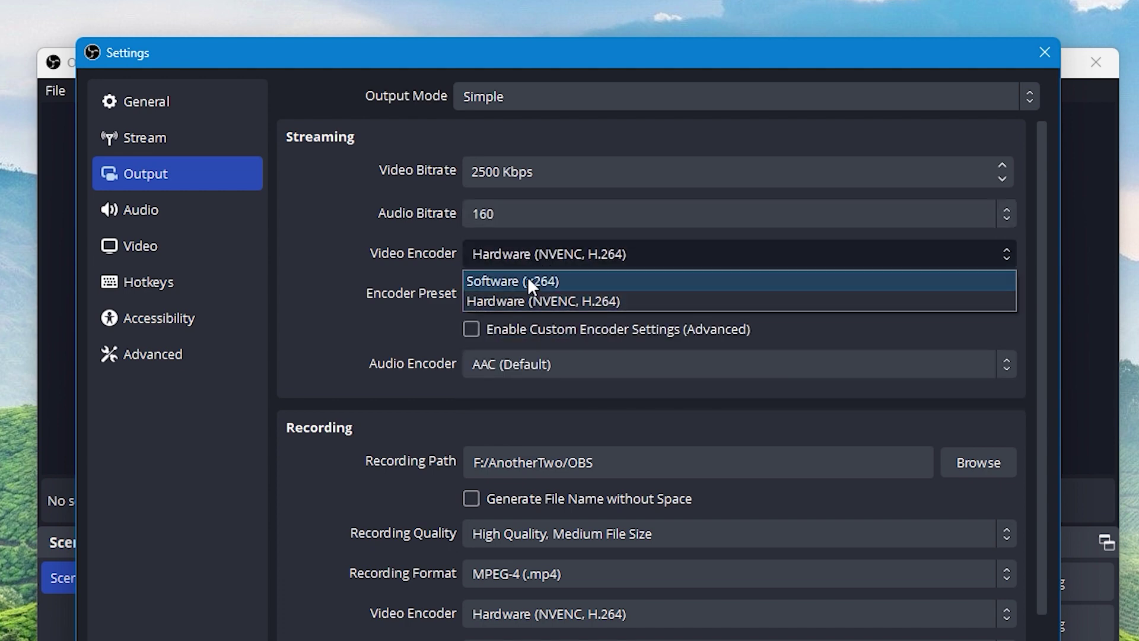
{"action": "left_click", "coordinate": [417, 324]}
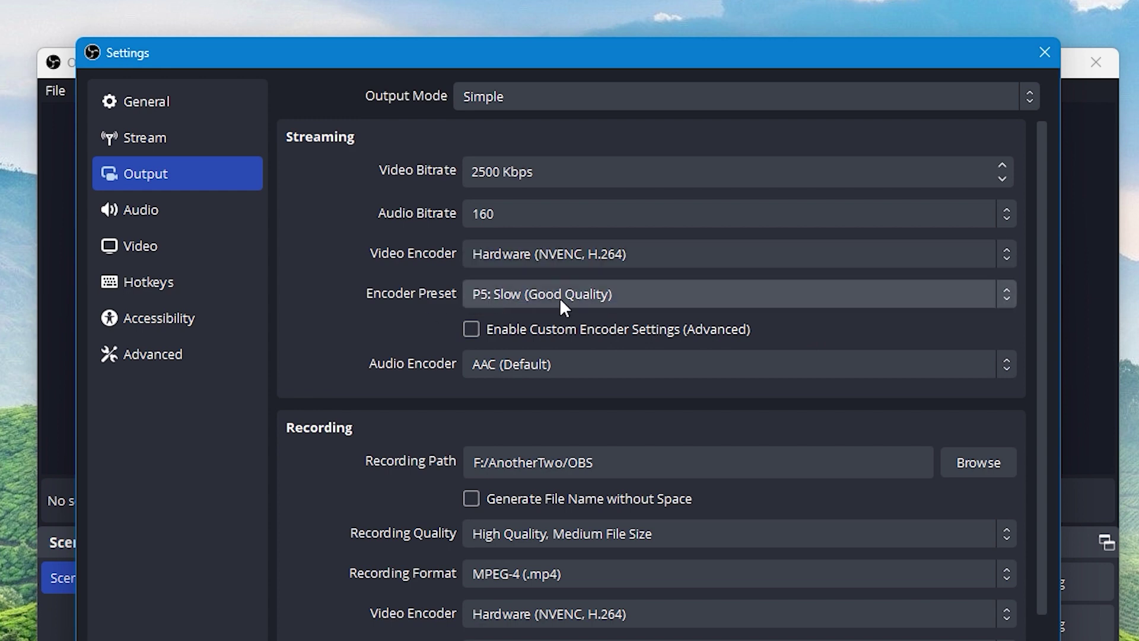
{"action": "left_click", "coordinate": [729, 300]}
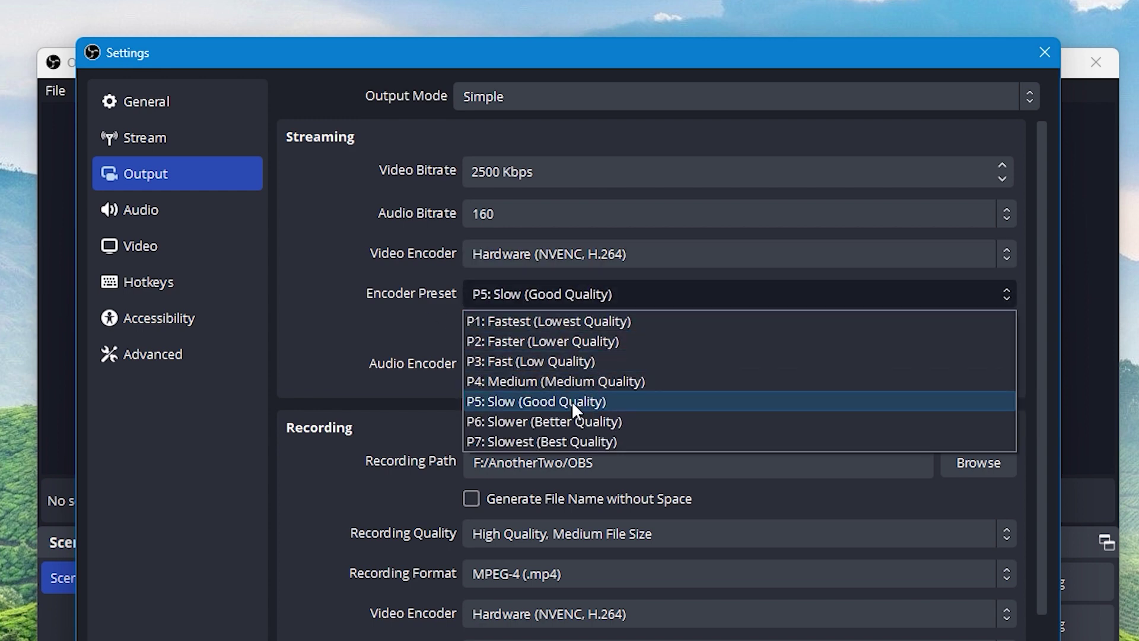
{"action": "left_click", "coordinate": [571, 400]}
{"action": "left_click", "coordinate": [776, 363]}
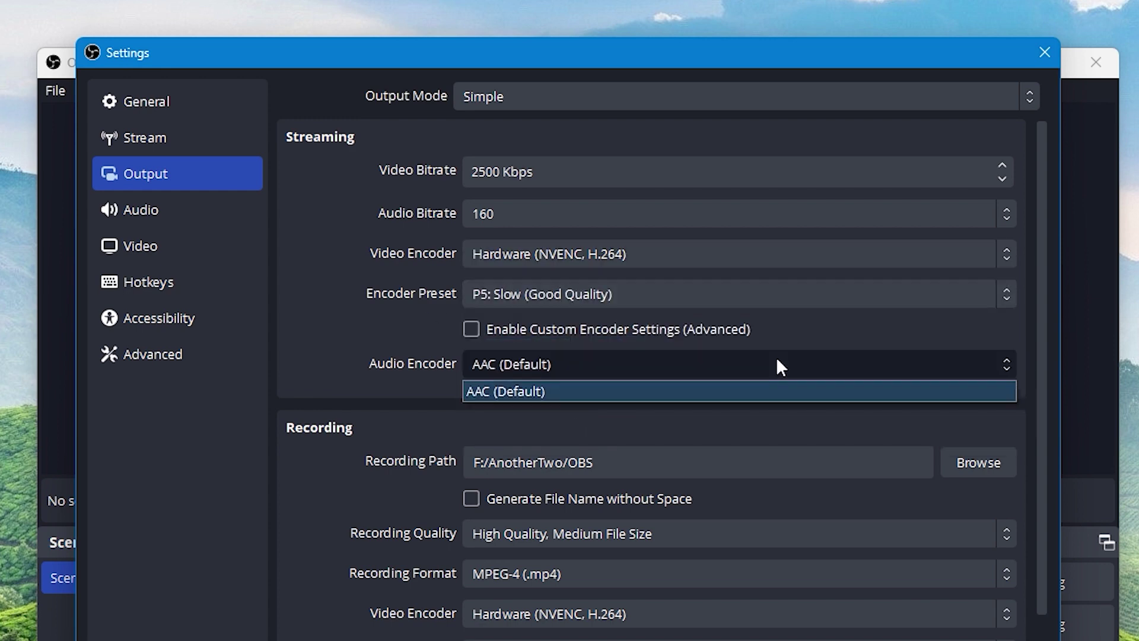
{"action": "left_click", "coordinate": [483, 369]}
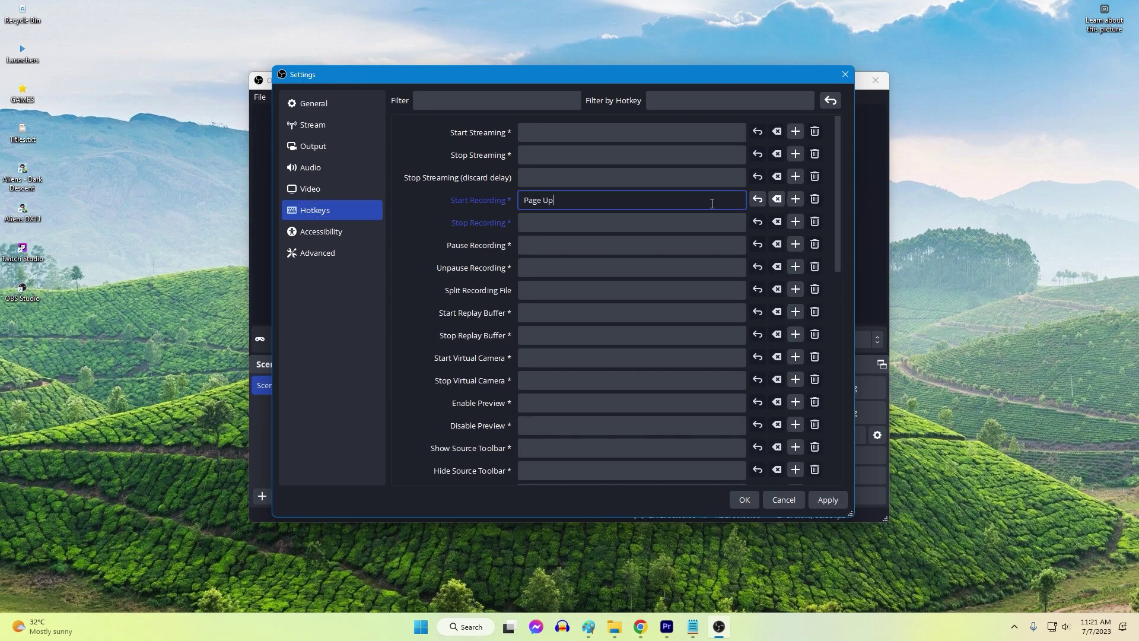
- With Start Recording confirmed as Page Up, select the Stop Recording hotkey entry
{"action": "left_click", "coordinate": [698, 223]}
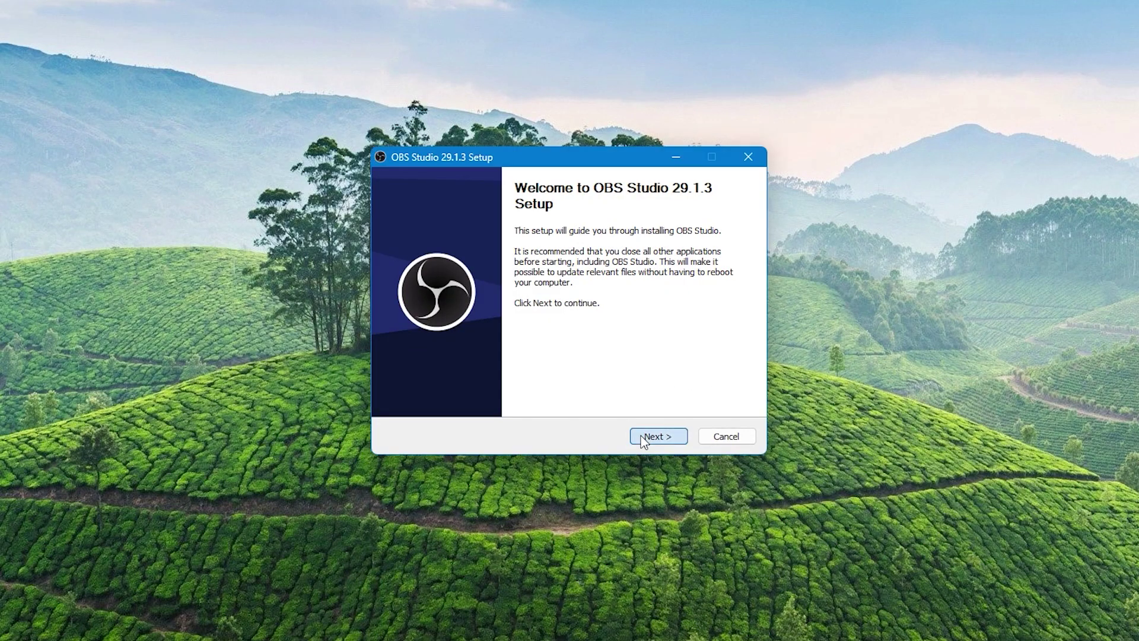
- Run the OBS Studio 29.1.3 installer past the welcome and license pages and start installing
{"action": "left_click", "coordinate": [647, 438]}
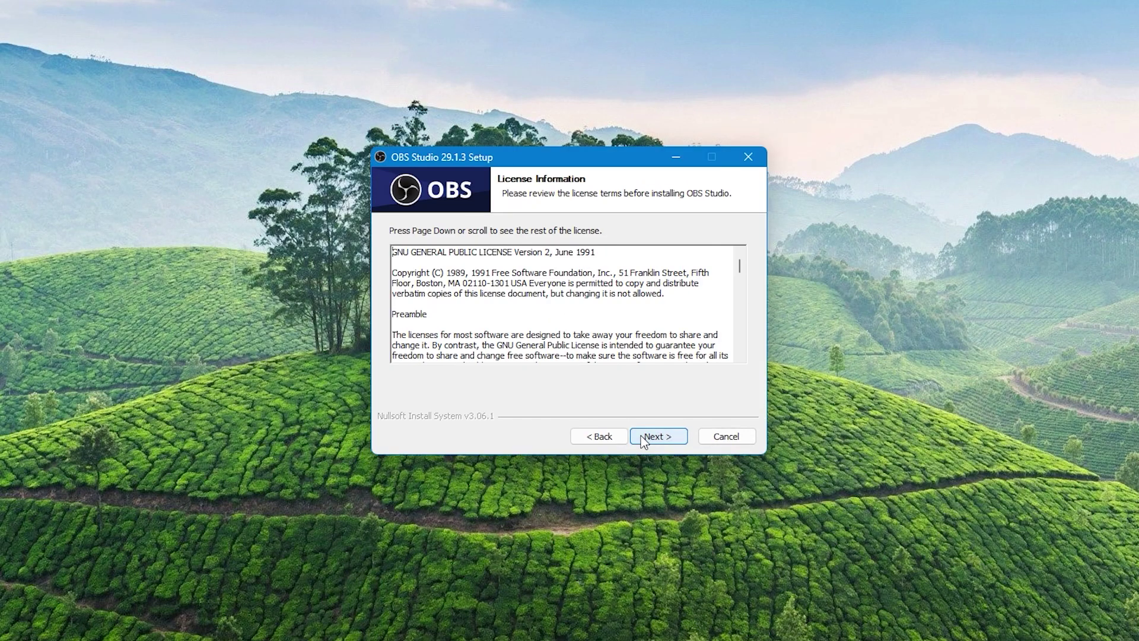
{"action": "left_click", "coordinate": [644, 439]}
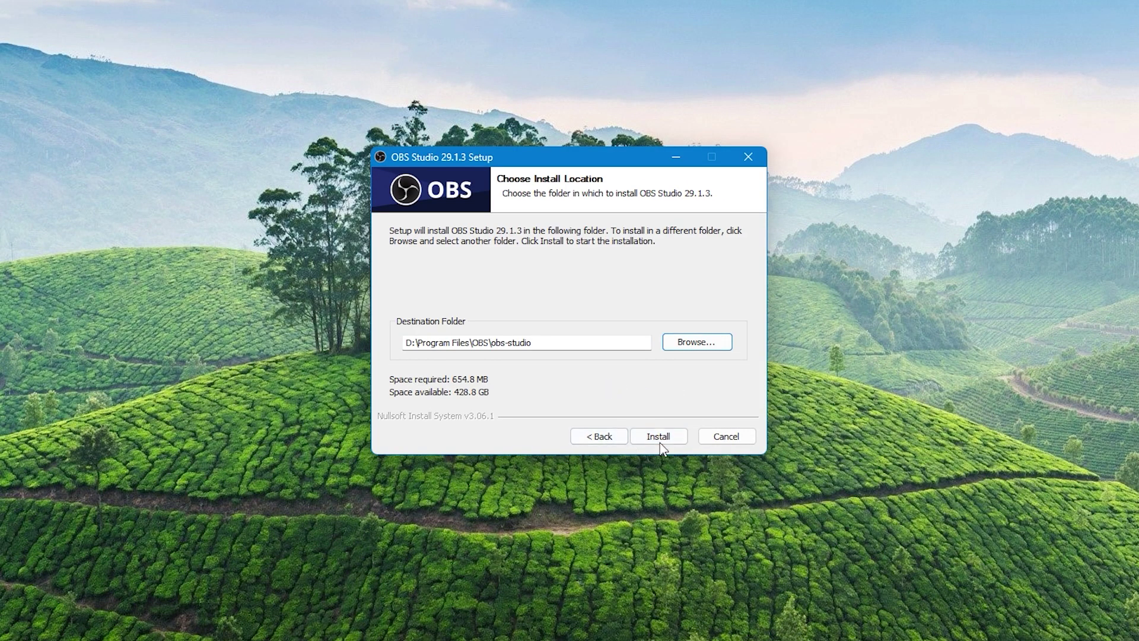
{"action": "left_click", "coordinate": [659, 439]}
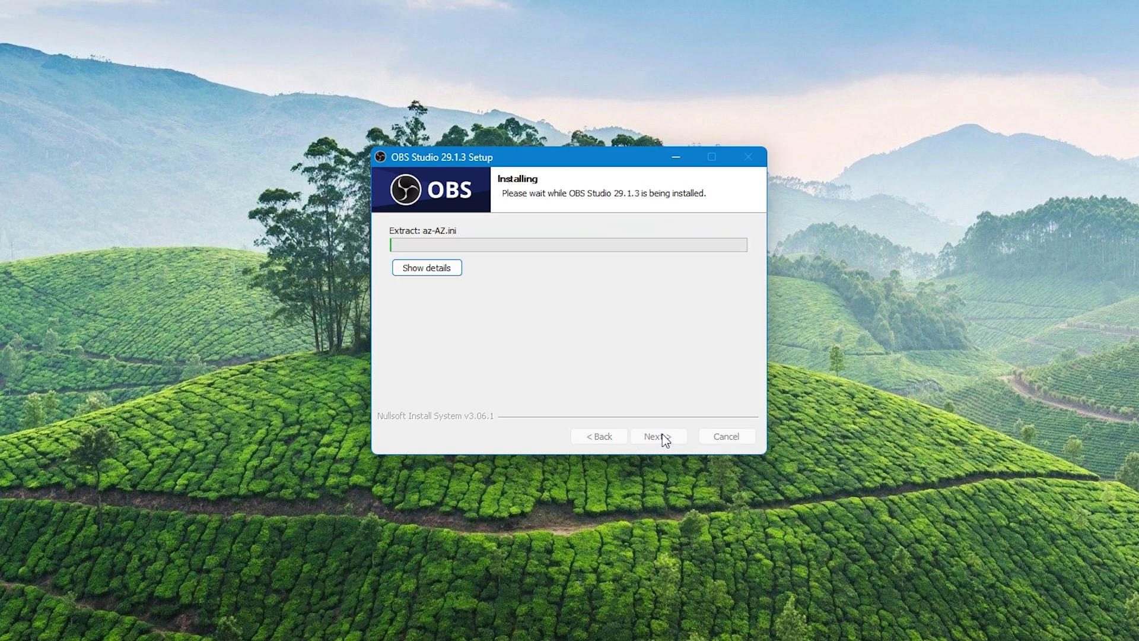